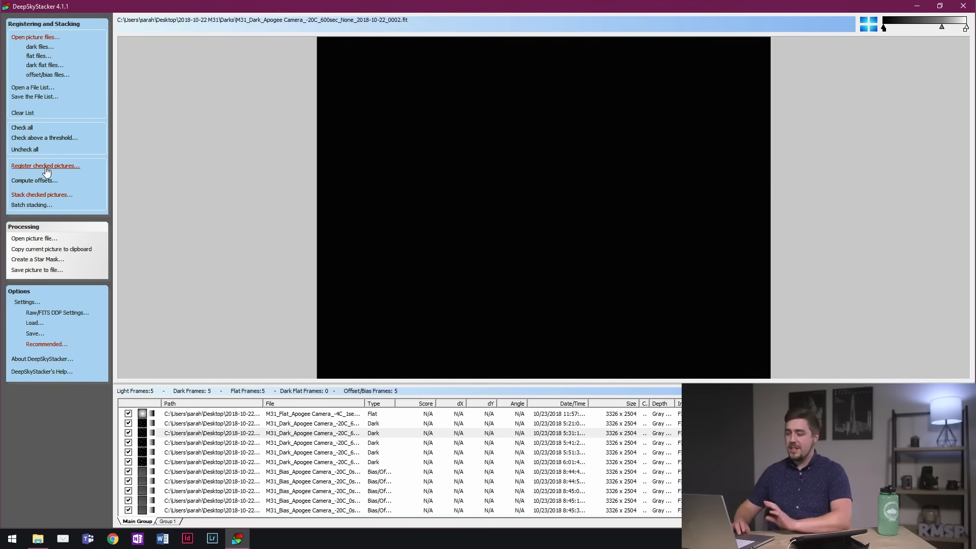
Step: Review the stacking settings without starting the stack, and preview the second light frame from the file list
{"action": "left_click", "coordinate": [37, 195]}
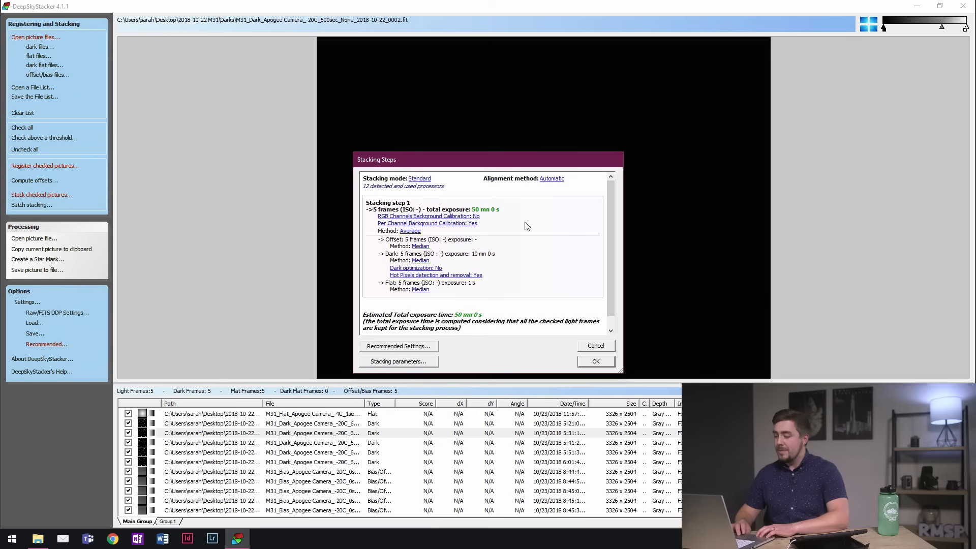
{"action": "left_click", "coordinate": [594, 346]}
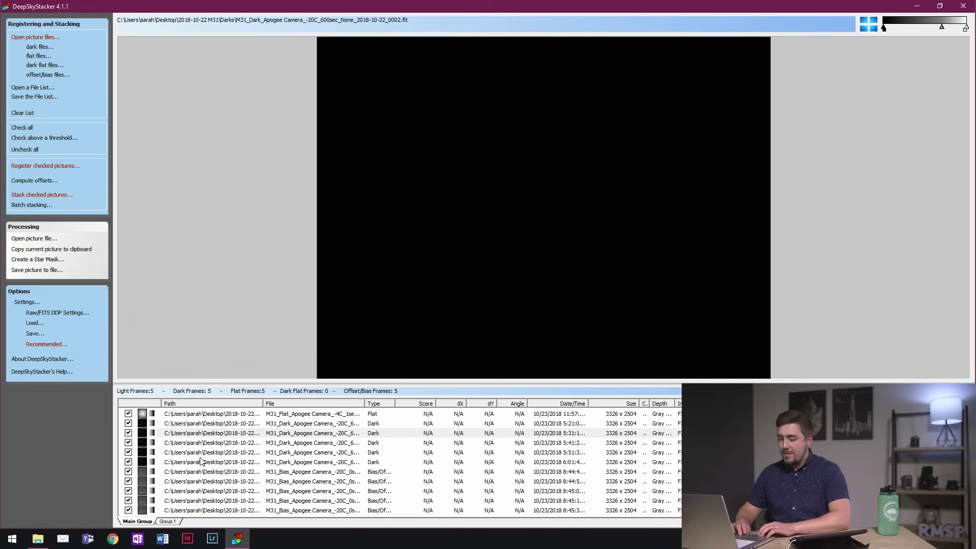
{"action": "scroll", "coordinate": [234, 452], "scroll_direction": "up", "scroll_amount": 1}
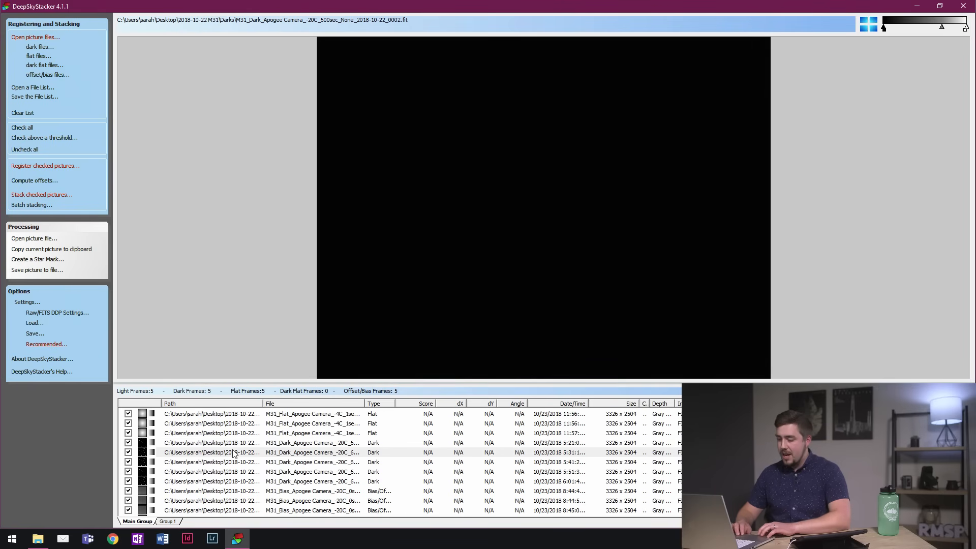
{"action": "key", "text": "super+Tab"}
{"action": "left_click", "coordinate": [261, 196]}
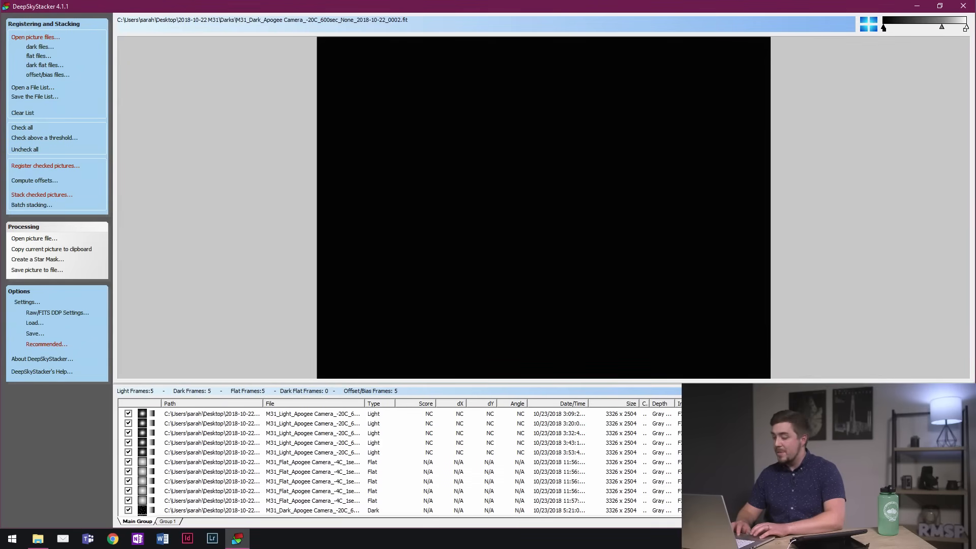
{"action": "left_click", "coordinate": [220, 424]}
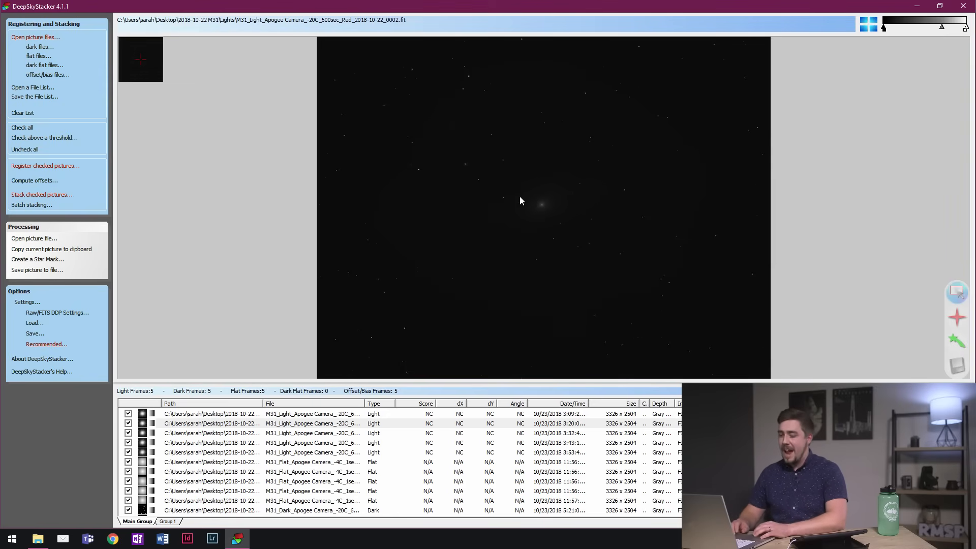
Step: Stack the checked light, dark, flat and bias frames using the Standard stacking mode and Automatic alignment
{"action": "left_click", "coordinate": [42, 195]}
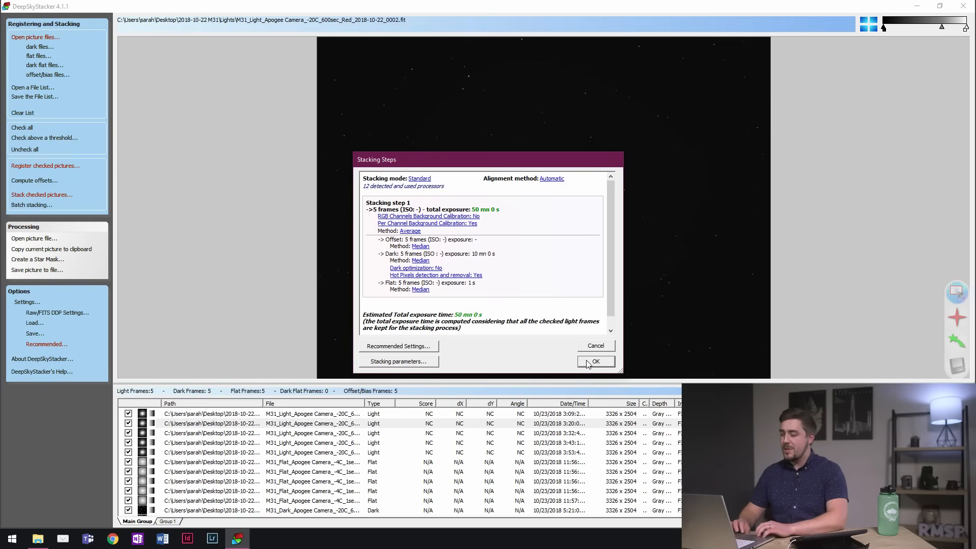
{"action": "left_click", "coordinate": [595, 361]}
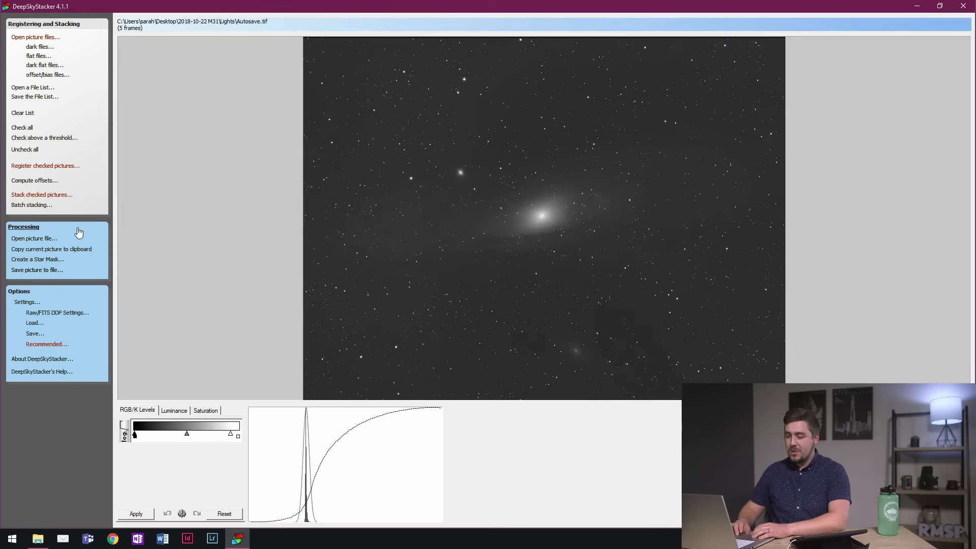
Step: Save the stacked picture as FinalStack, an uncompressed 32-bit integer TIFF, in the Desktop folder 2018-10-22 M31, with adjustments embedded but not applied
{"action": "left_click", "coordinate": [30, 271]}
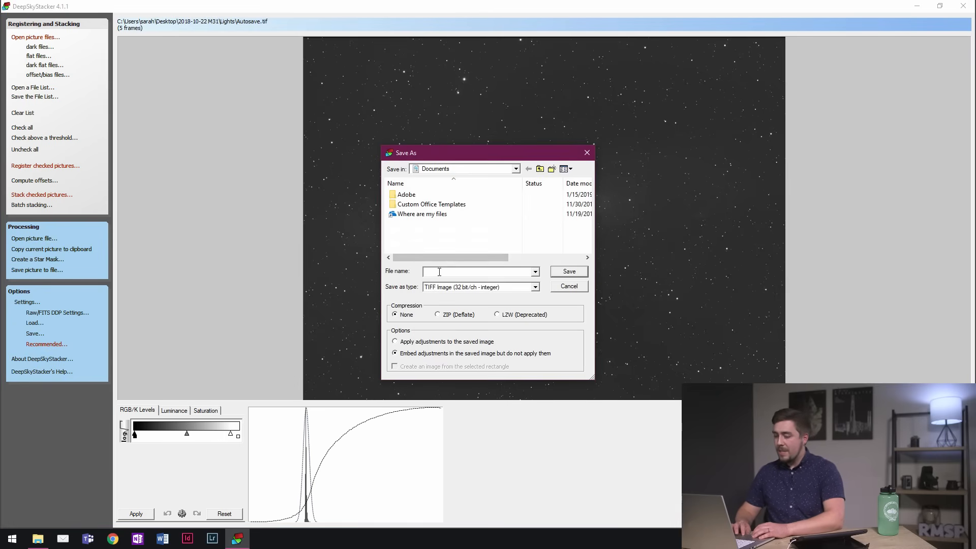
{"action": "type", "text": "FinalStack"}
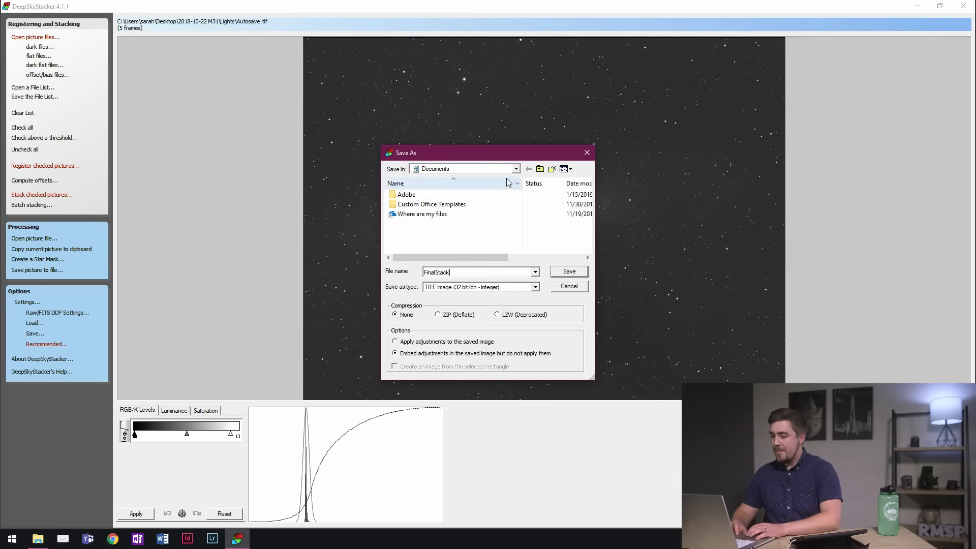
{"action": "left_click", "coordinate": [516, 169]}
{"action": "left_click", "coordinate": [437, 188]}
{"action": "scroll", "coordinate": [471, 214], "scroll_direction": "down", "scroll_amount": 5}
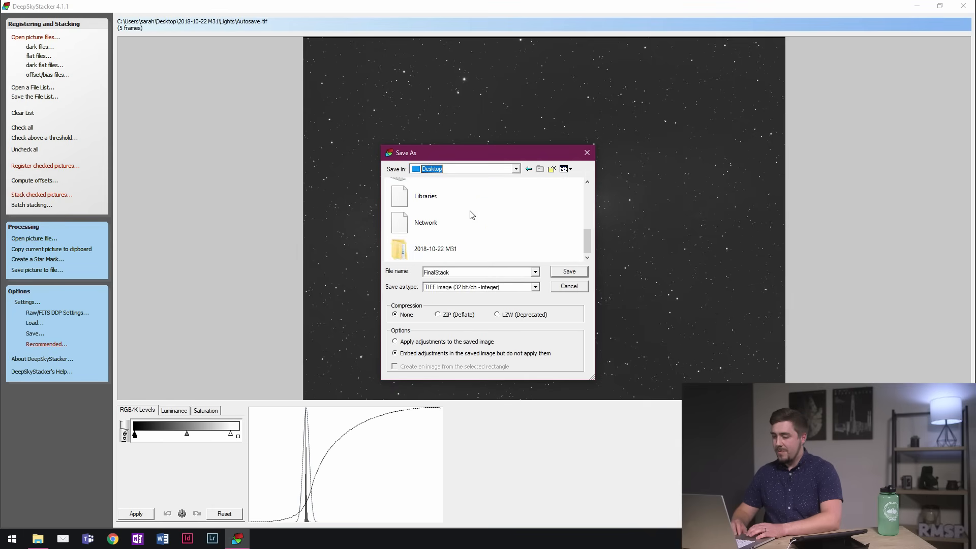
{"action": "double_click", "coordinate": [425, 254]}
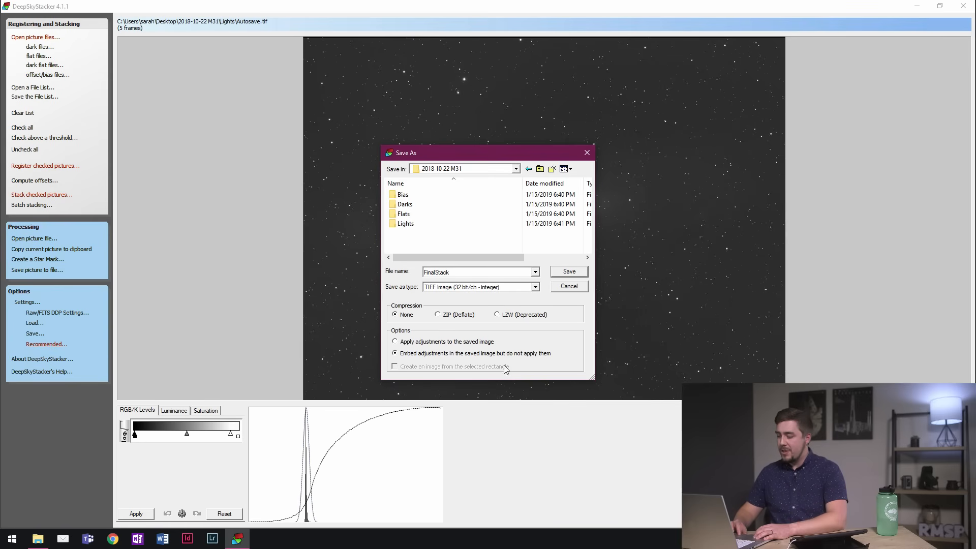
{"action": "left_click", "coordinate": [580, 273]}
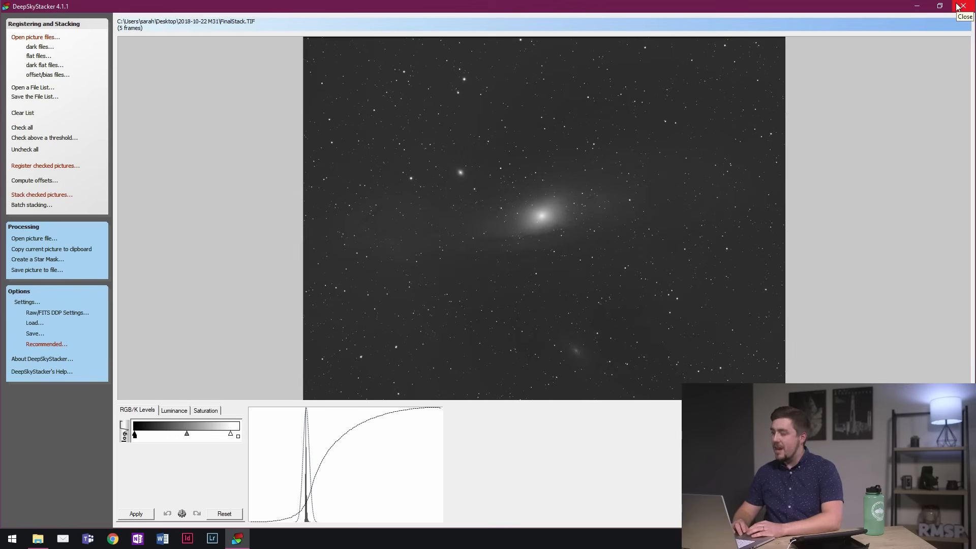
Step: Switch to the 2018-10-22 M31 folder and open FinalStack.TIF with Adobe Photoshop CC 2019
{"action": "left_click", "coordinate": [915, 6]}
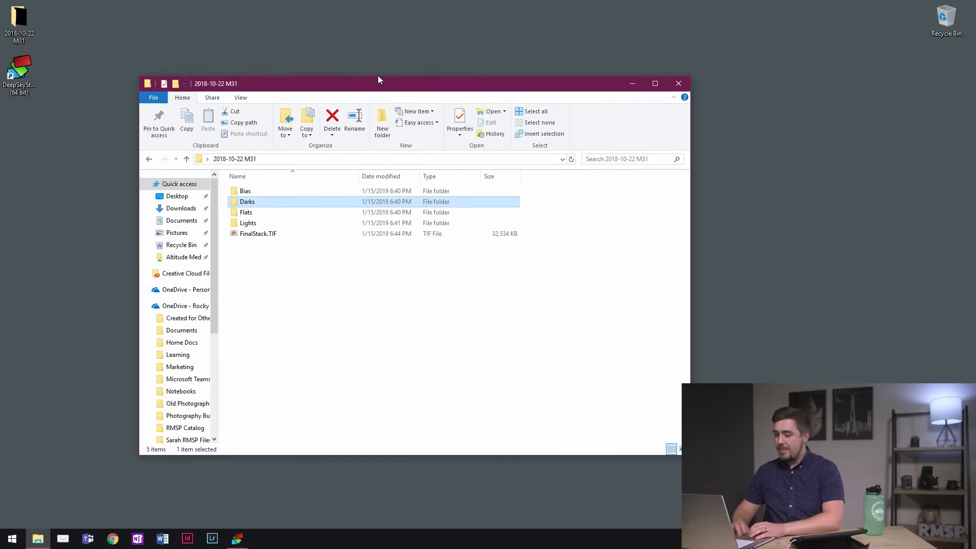
{"action": "left_click", "coordinate": [261, 235]}
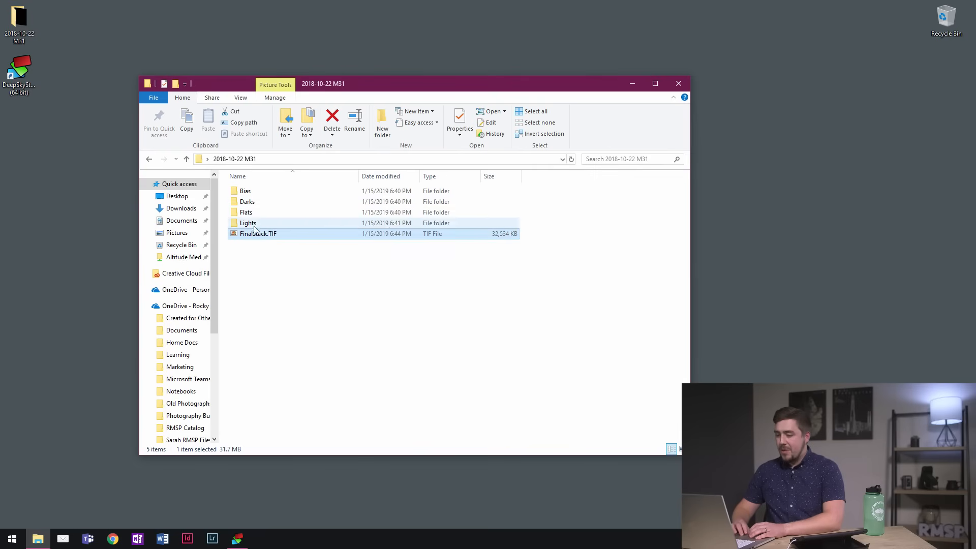
{"action": "right_click", "coordinate": [254, 237]}
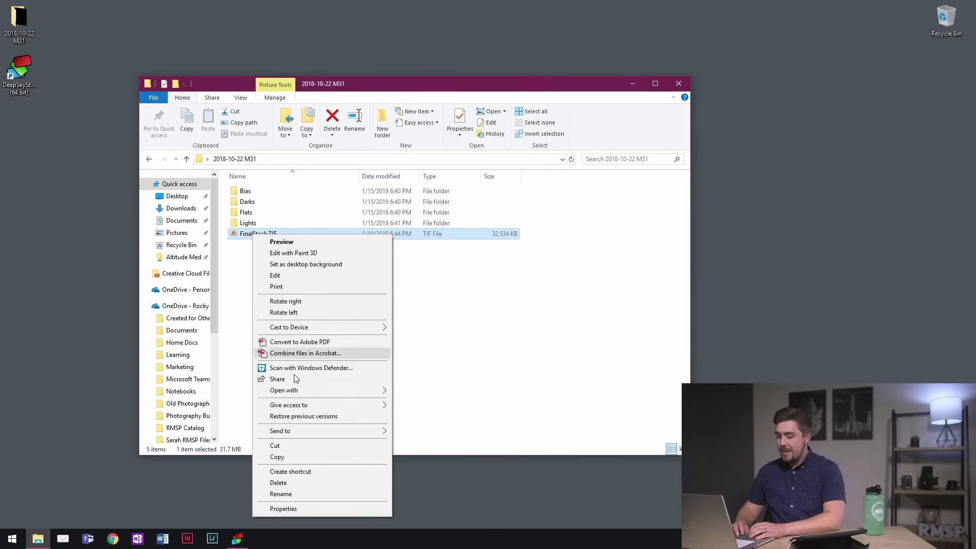
{"action": "mouse_move", "coordinate": [342, 388]}
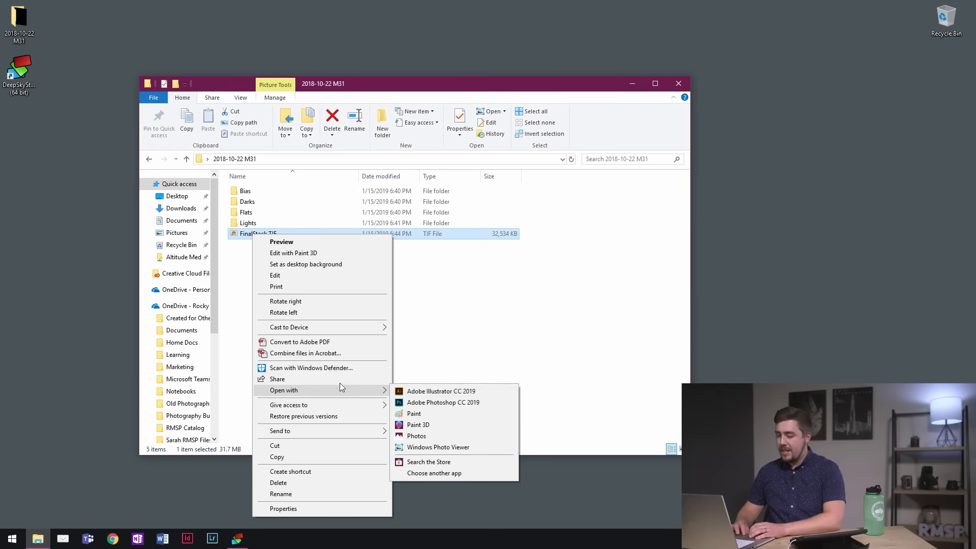
{"action": "left_click", "coordinate": [443, 402]}
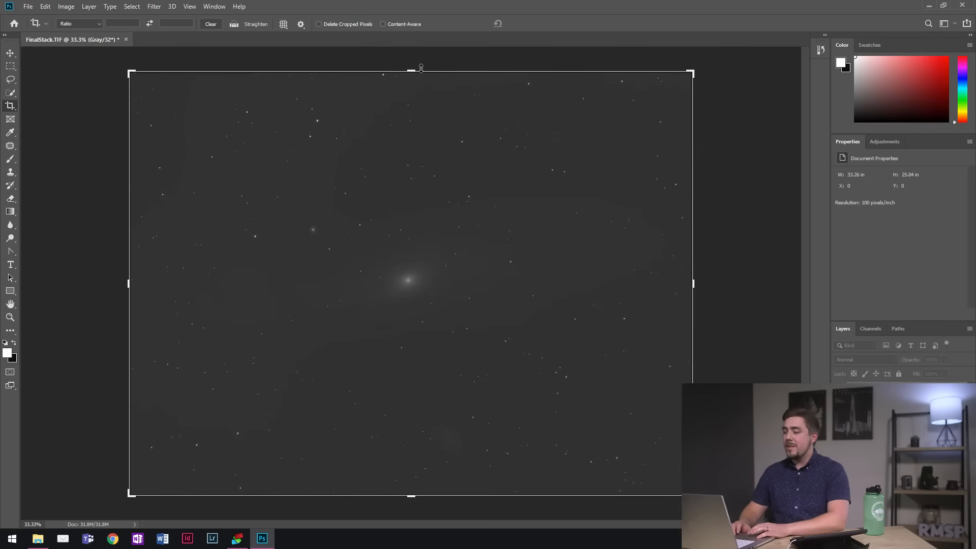
Step: Examine the upper edge of the stacked image at 100% for a leftover stacking border
{"action": "left_click_drag", "start_coordinate": [417, 70], "coordinate": [417, 78]}
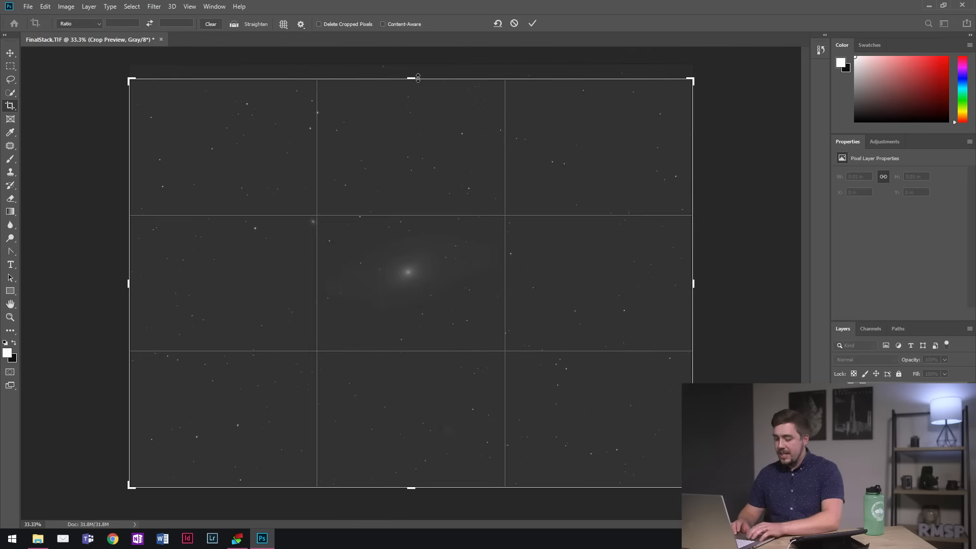
{"action": "key", "text": "ctrl+plus"}
{"action": "key", "text": "ctrl+plus"}
{"action": "key", "text": "ctrl+plus"}
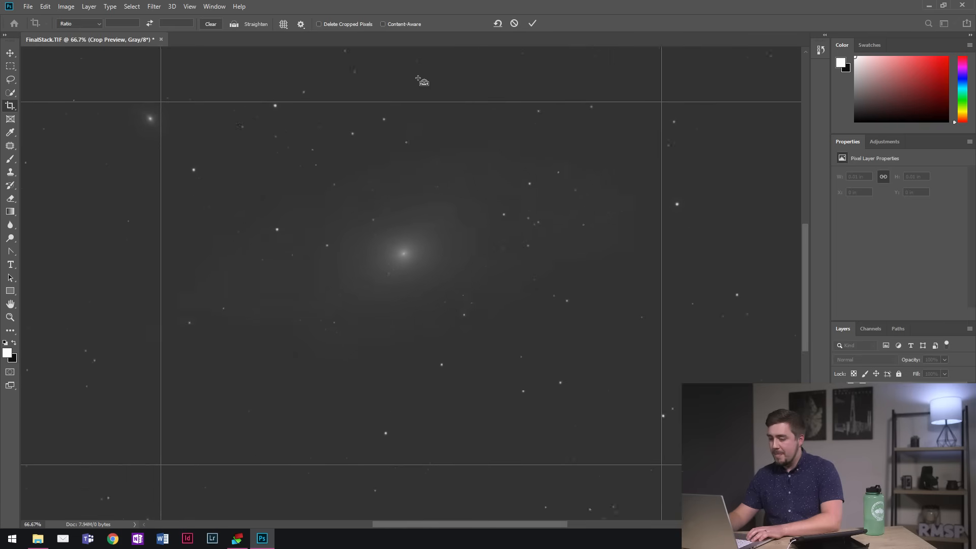
{"action": "left_click_drag", "start_coordinate": [418, 80], "coordinate": [418, 167]}
{"action": "left_click", "coordinate": [11, 303]}
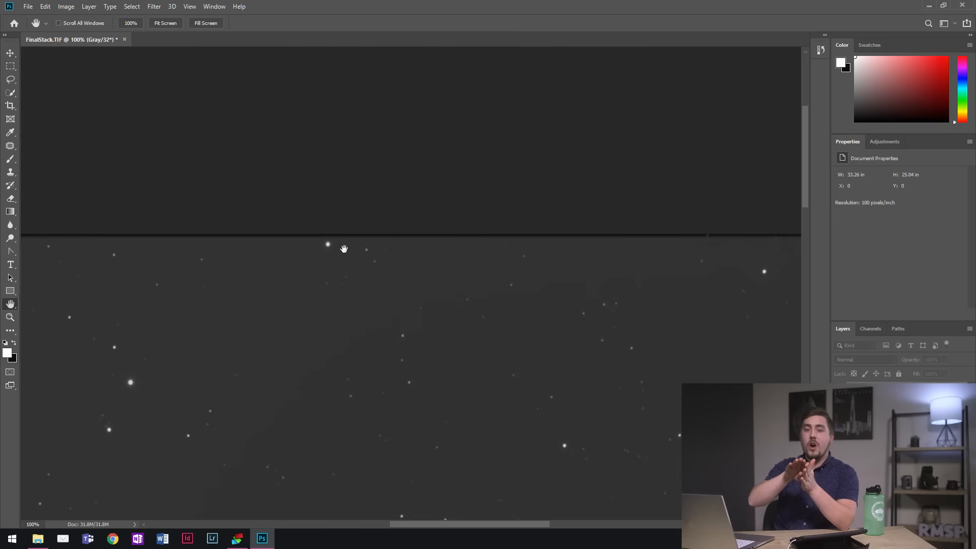
{"action": "key", "text": "ctrl+minus"}
{"action": "key", "text": "ctrl+minus"}
{"action": "key", "text": "ctrl+minus"}
{"action": "key", "text": "ctrl+minus"}
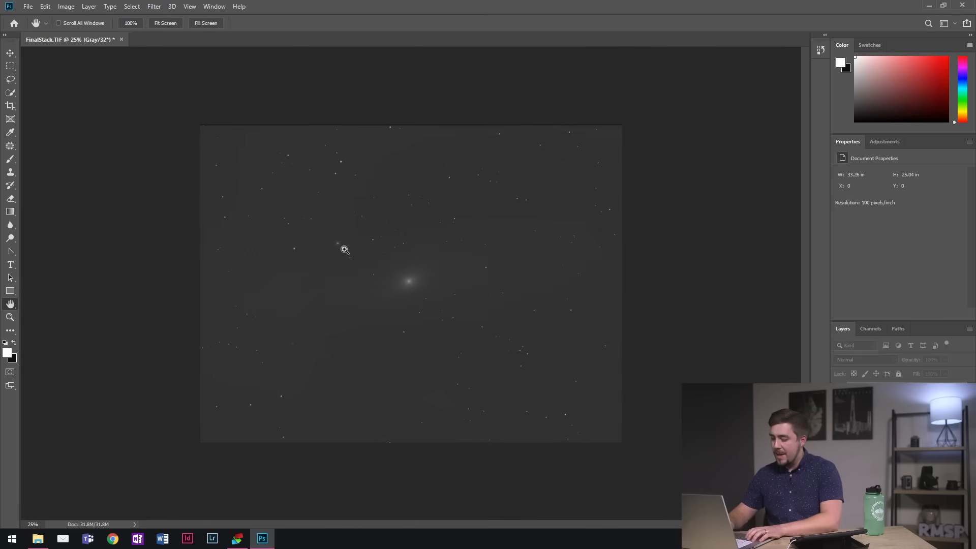
{"action": "key", "text": "ctrl+plus"}
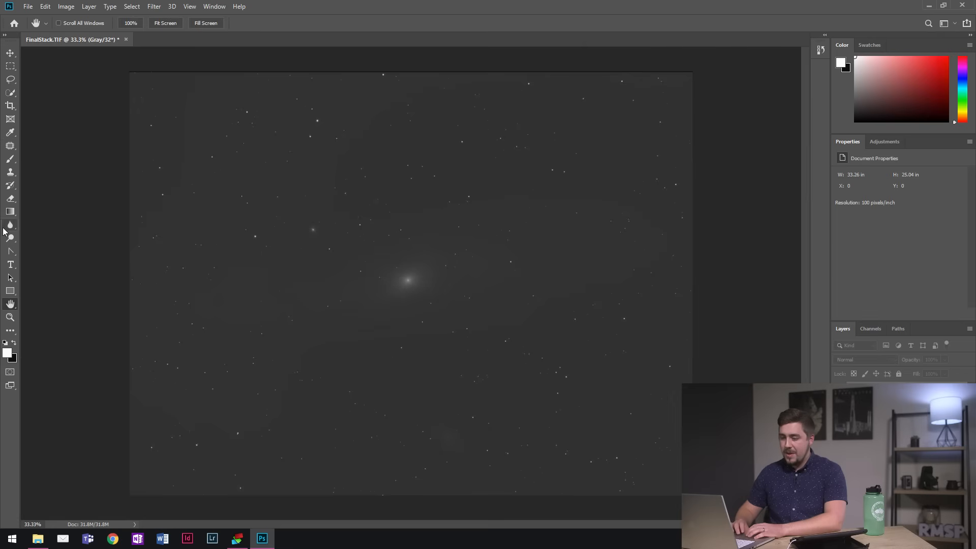
Step: Crop a thin strip off all four sides of the image, to a height of about 23.8 in
{"action": "left_click", "coordinate": [10, 105]}
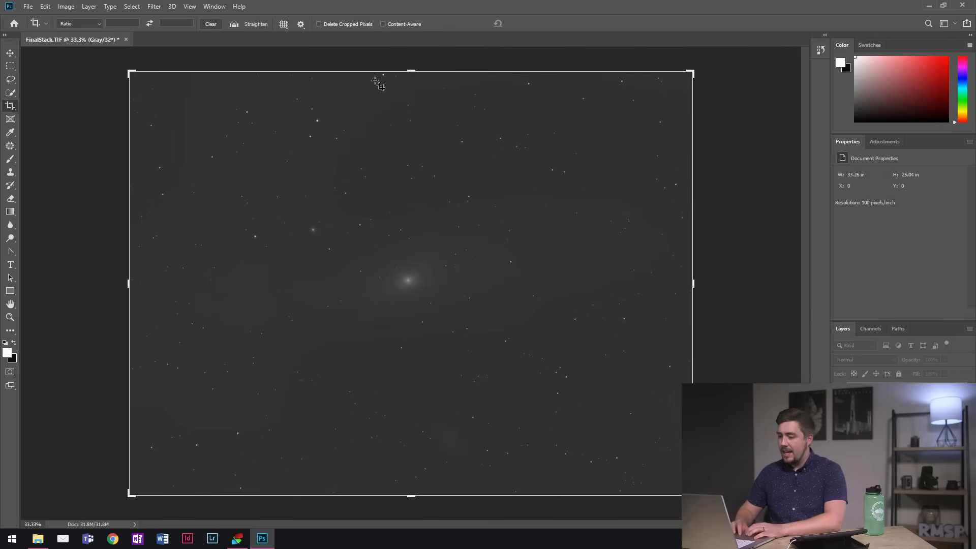
{"action": "left_click_drag", "start_coordinate": [409, 73], "coordinate": [409, 81]}
{"action": "left_click_drag", "start_coordinate": [126, 257], "coordinate": [132, 257]}
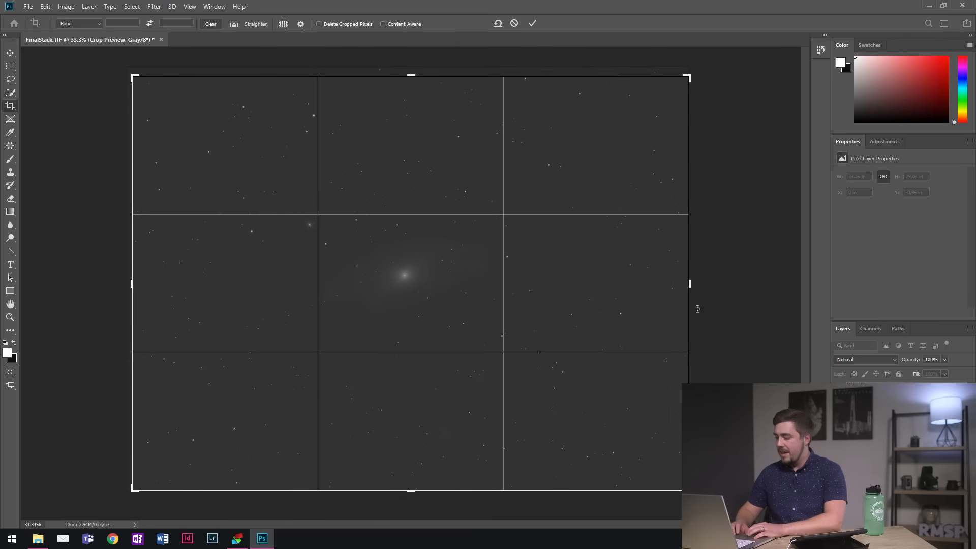
{"action": "left_click_drag", "start_coordinate": [690, 309], "coordinate": [681, 308]}
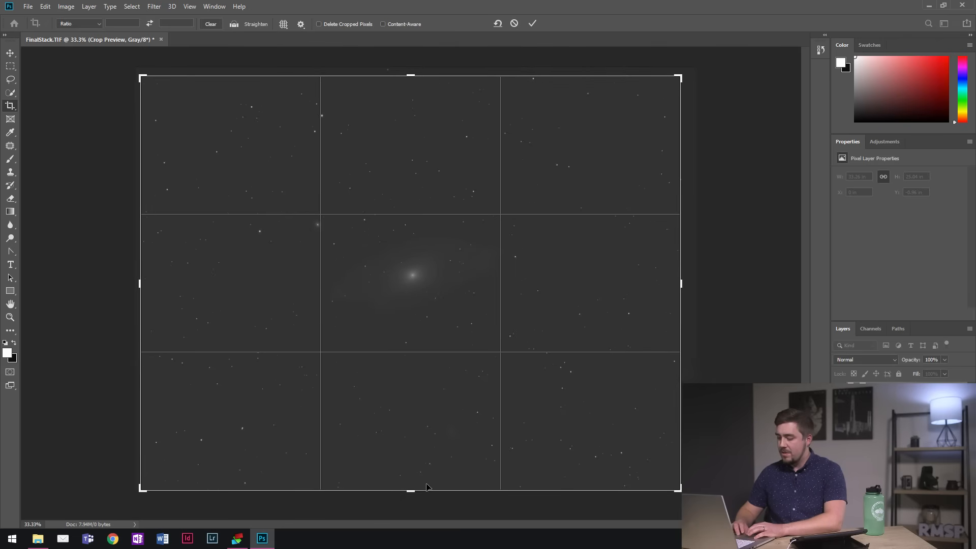
{"action": "left_click_drag", "start_coordinate": [420, 490], "coordinate": [419, 486]}
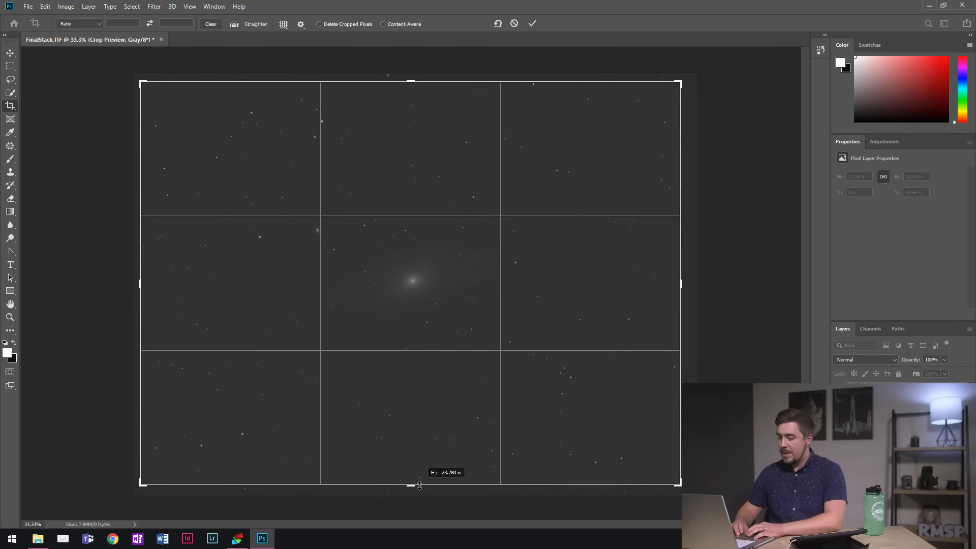
{"action": "key", "text": "Return"}
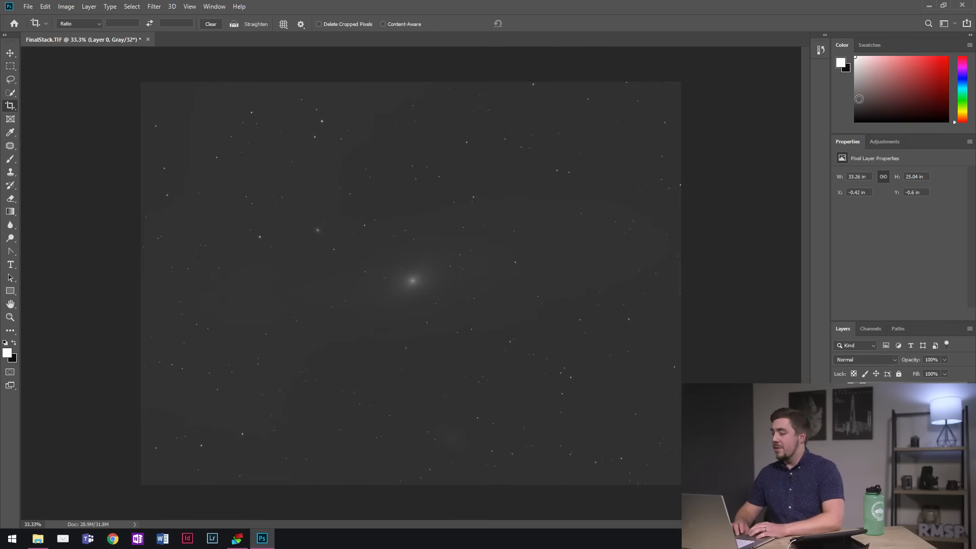
Step: Add a Levels adjustment layer and set its midtone input level to 2.16
{"action": "left_click", "coordinate": [886, 143]}
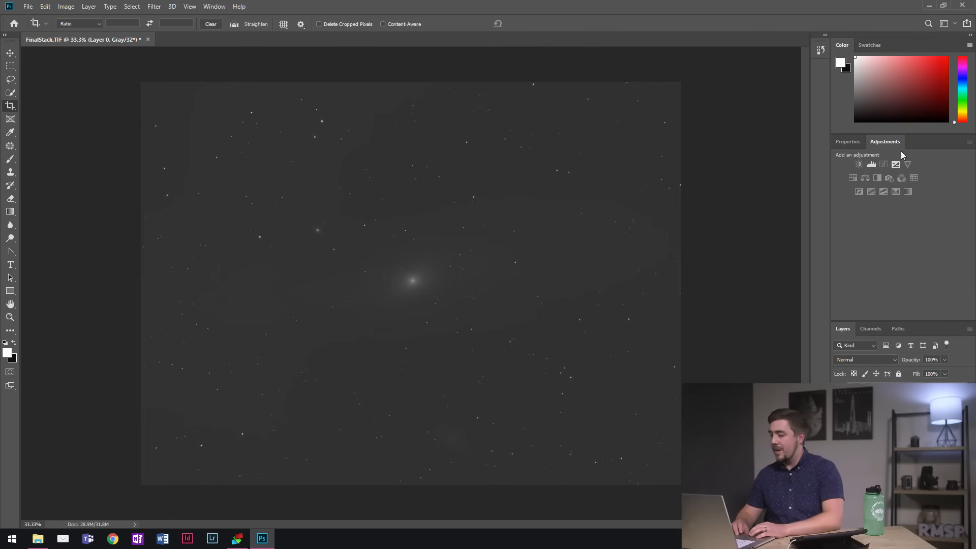
{"action": "left_click", "coordinate": [209, 10]}
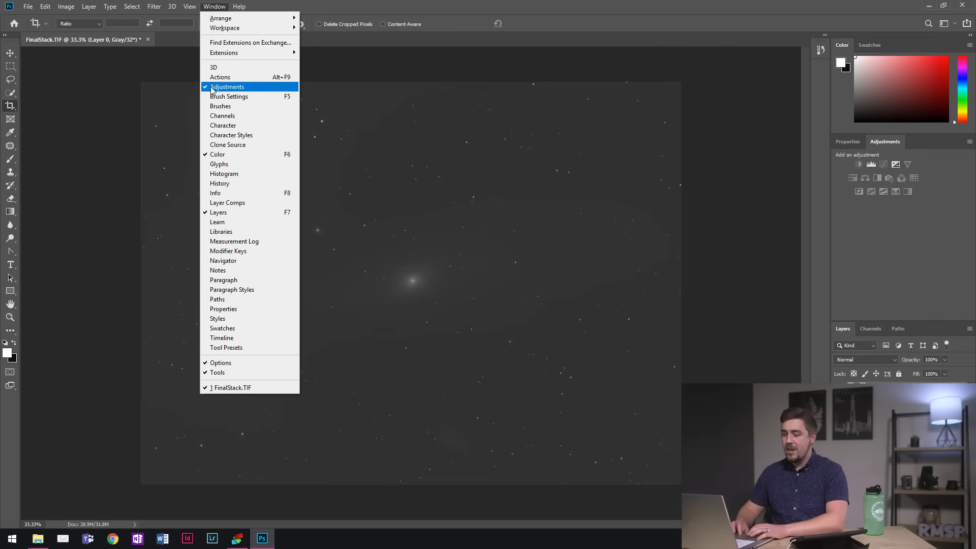
{"action": "left_click", "coordinate": [218, 6]}
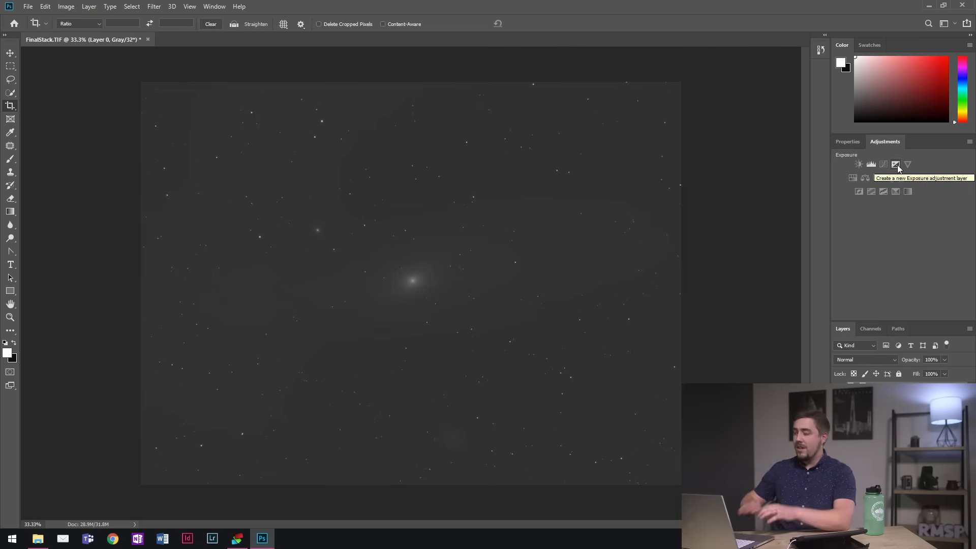
{"action": "left_click", "coordinate": [870, 166]}
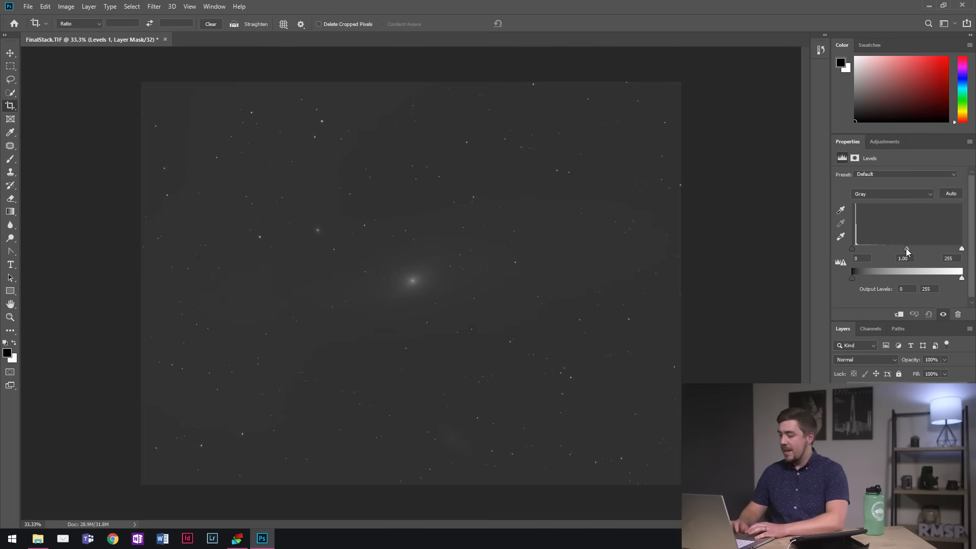
{"action": "left_click_drag", "start_coordinate": [907, 251], "coordinate": [879, 251]}
{"action": "left_click_drag", "start_coordinate": [877, 251], "coordinate": [877, 251]}
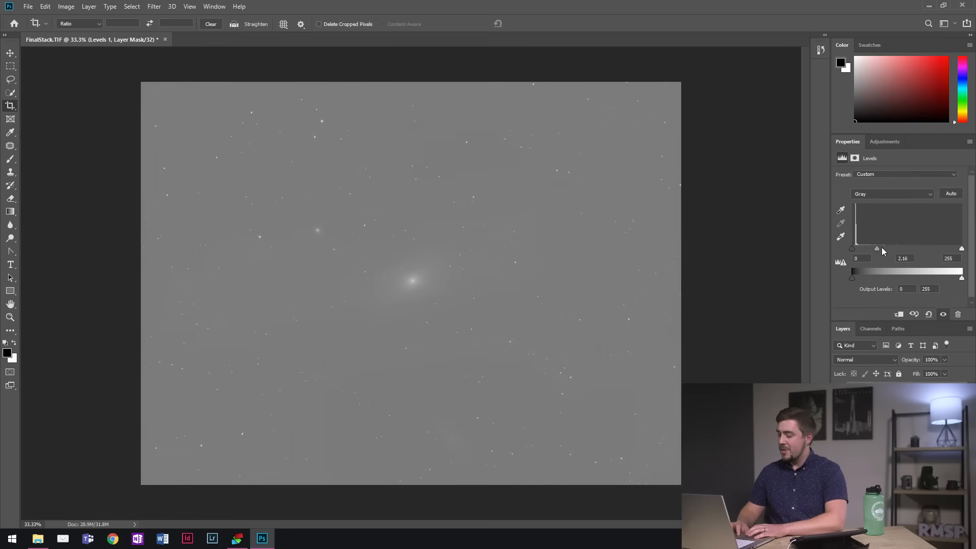
Step: Add a second Levels adjustment layer with the black input level at 47 and the midtone at 1.38
{"action": "left_click", "coordinate": [881, 143]}
{"action": "left_click", "coordinate": [871, 164]}
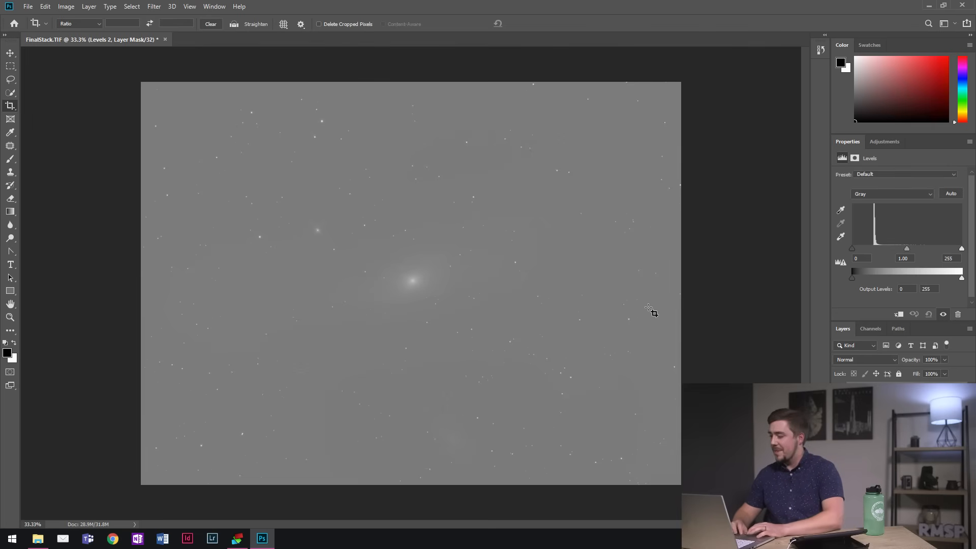
{"action": "left_click_drag", "start_coordinate": [907, 250], "coordinate": [873, 247]}
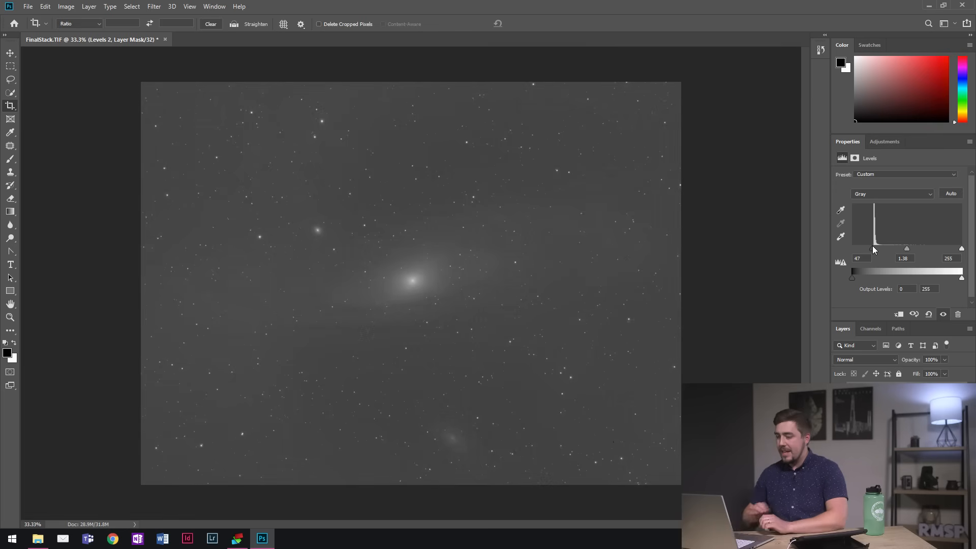
Step: Add a third Levels adjustment layer with the black input level at 9 and the midtone at 1.23
{"action": "left_click", "coordinate": [883, 142]}
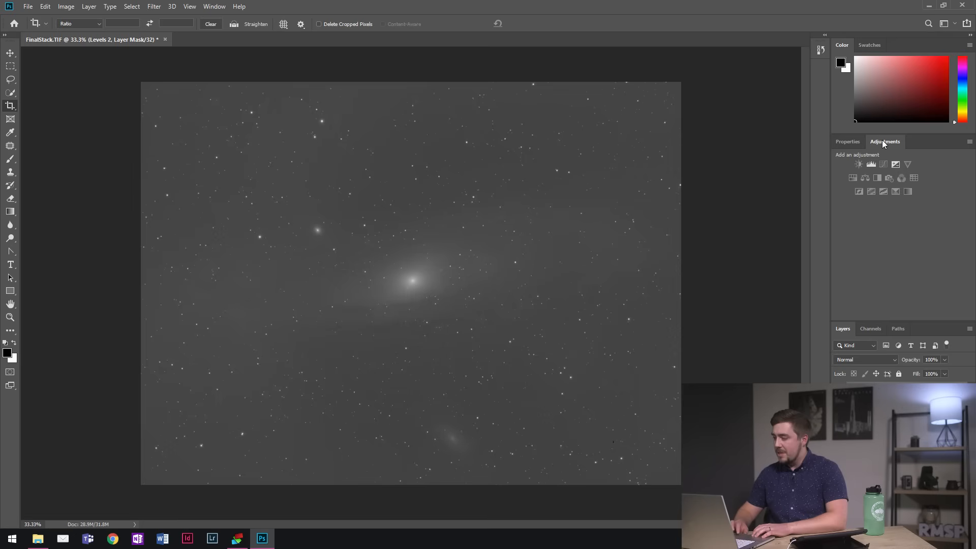
{"action": "left_click", "coordinate": [870, 164]}
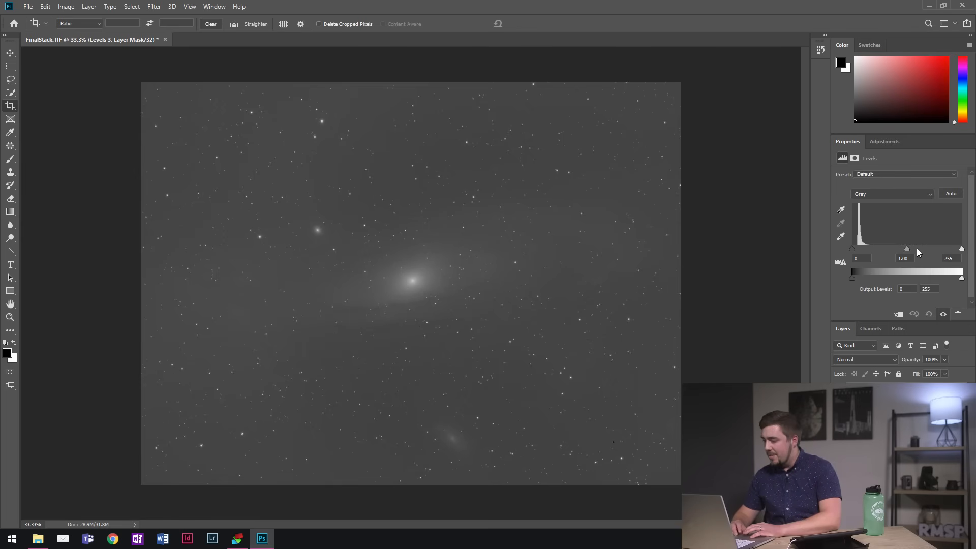
{"action": "left_click_drag", "start_coordinate": [852, 248], "coordinate": [856, 249]}
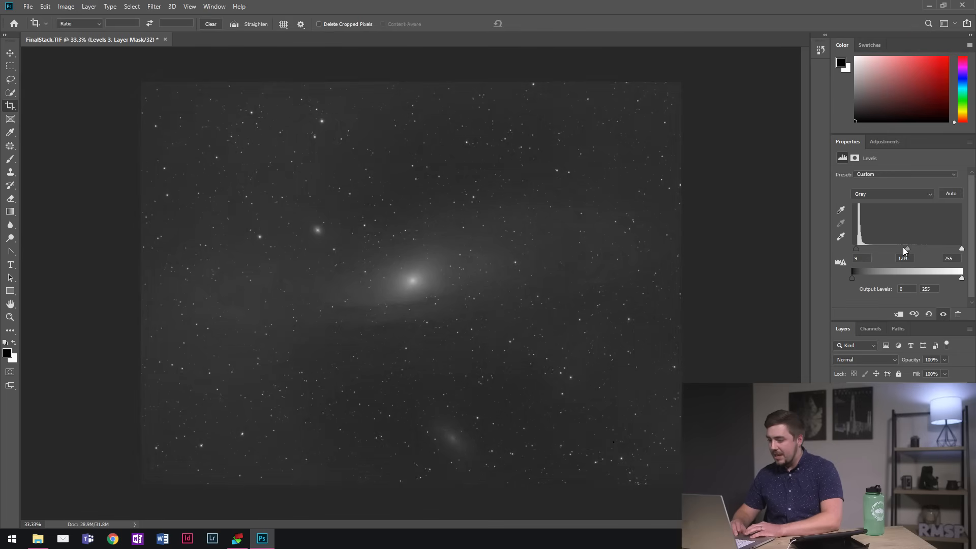
{"action": "left_click_drag", "start_coordinate": [904, 248], "coordinate": [899, 249]}
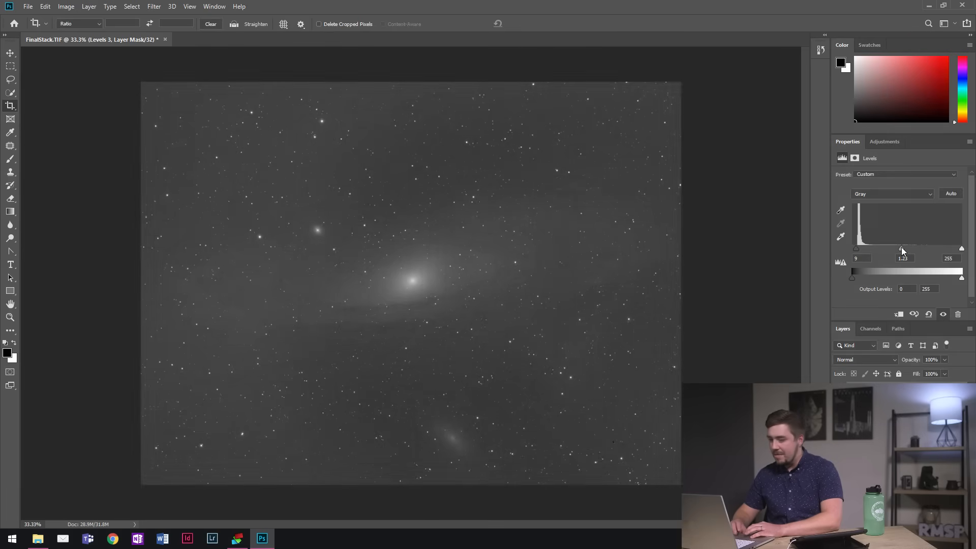
Step: Try a fourth Levels adjustment layer with the black input level at 9, and return that level to 0
{"action": "left_click", "coordinate": [883, 142]}
{"action": "left_click", "coordinate": [873, 164]}
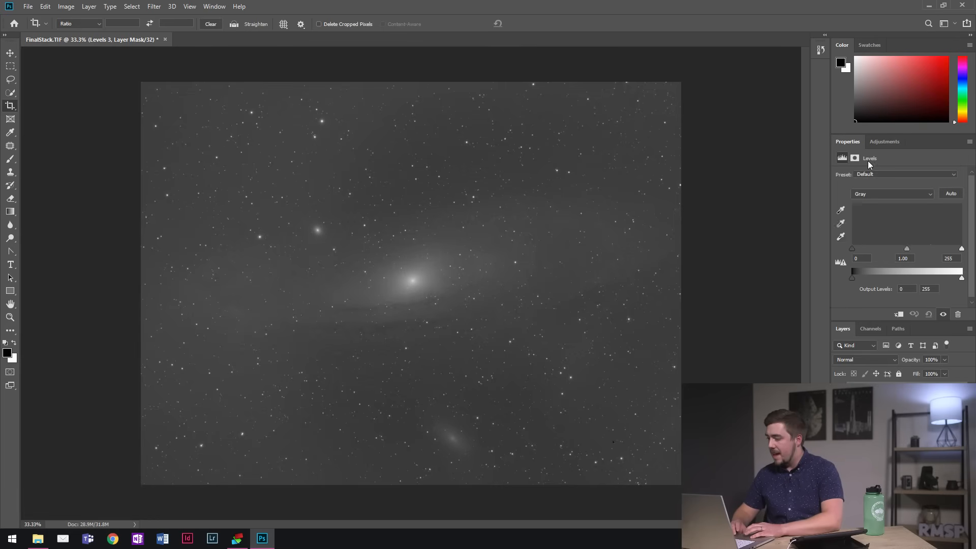
{"action": "left_click_drag", "start_coordinate": [852, 248], "coordinate": [857, 248]}
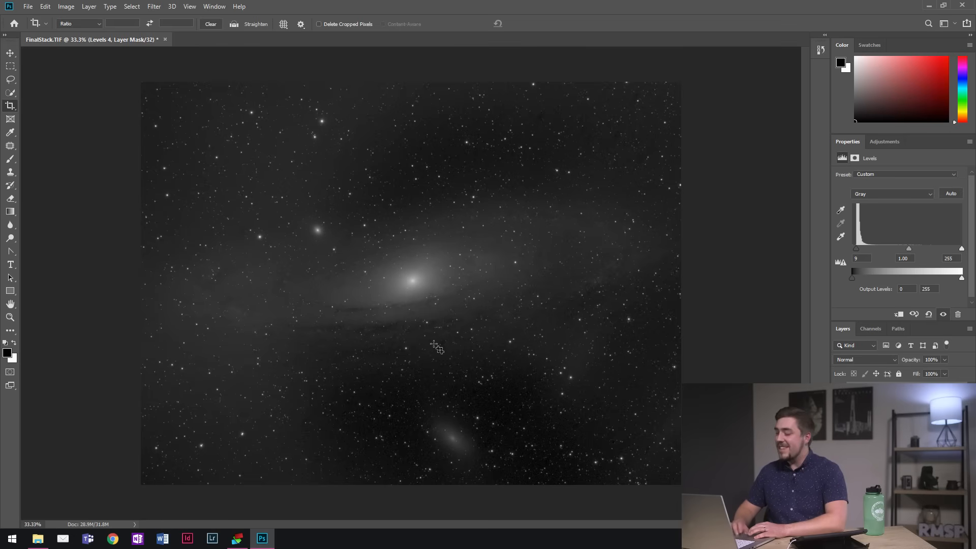
{"action": "left_click_drag", "start_coordinate": [856, 248], "coordinate": [852, 249]}
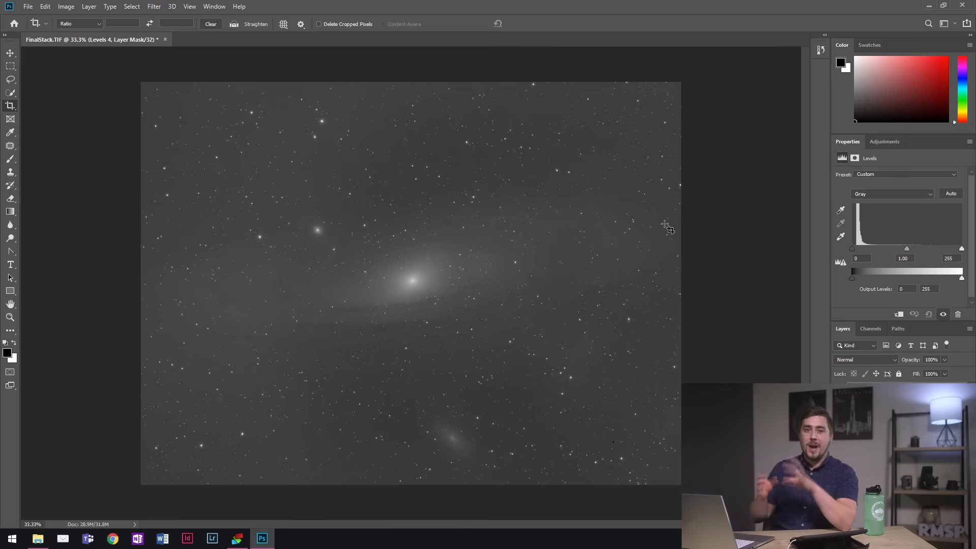
Step: Convert the image to 16 bits per channel, merging the layers and using the Exposure and Gamma method at its default values for HDR toning
{"action": "left_click", "coordinate": [69, 7]}
{"action": "mouse_move", "coordinate": [72, 19]}
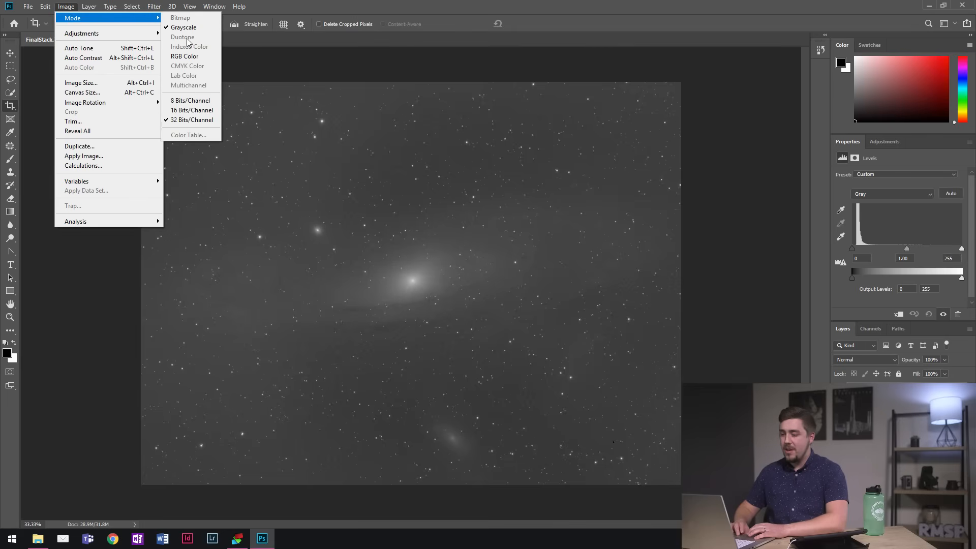
{"action": "left_click", "coordinate": [184, 114]}
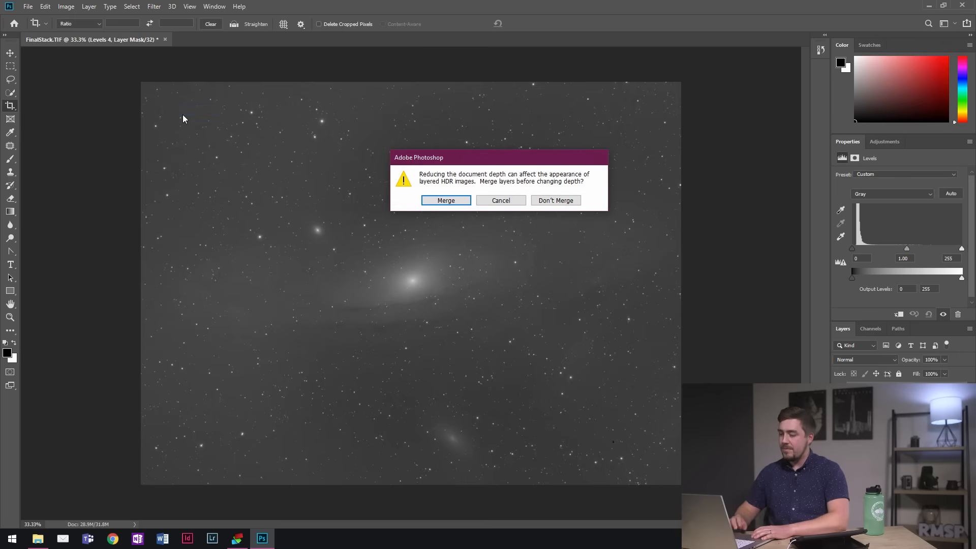
{"action": "left_click", "coordinate": [441, 199]}
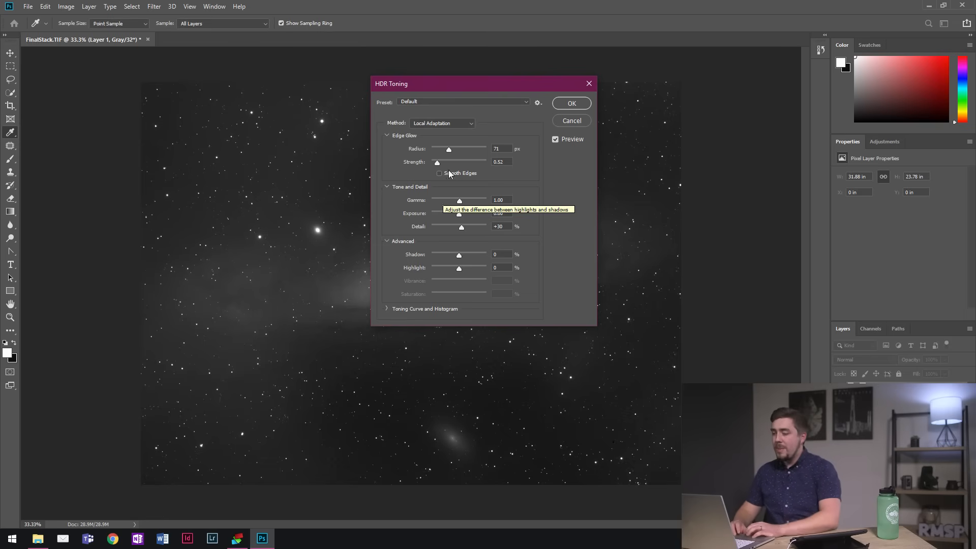
{"action": "left_click", "coordinate": [449, 124]}
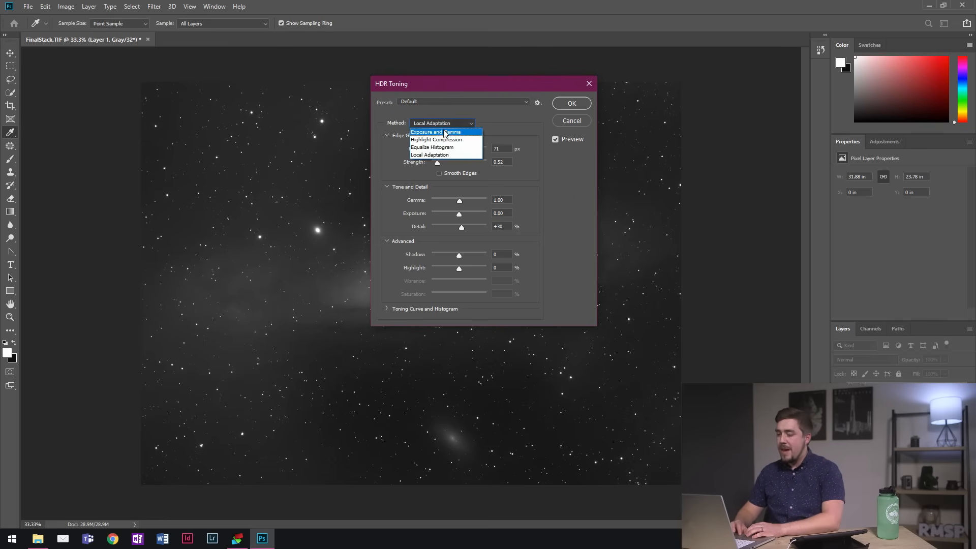
{"action": "left_click", "coordinate": [444, 133]}
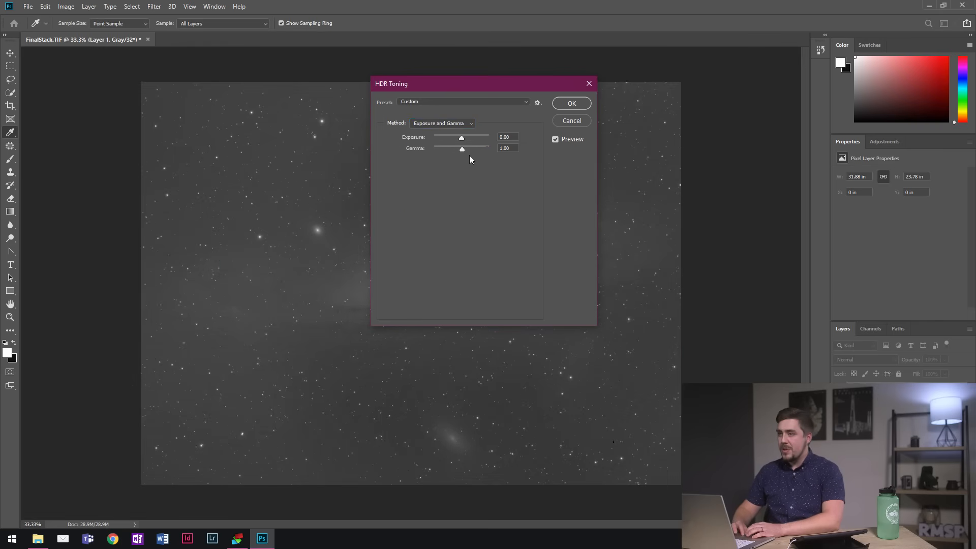
{"action": "left_click", "coordinate": [572, 103]}
{"action": "key", "text": "c"}
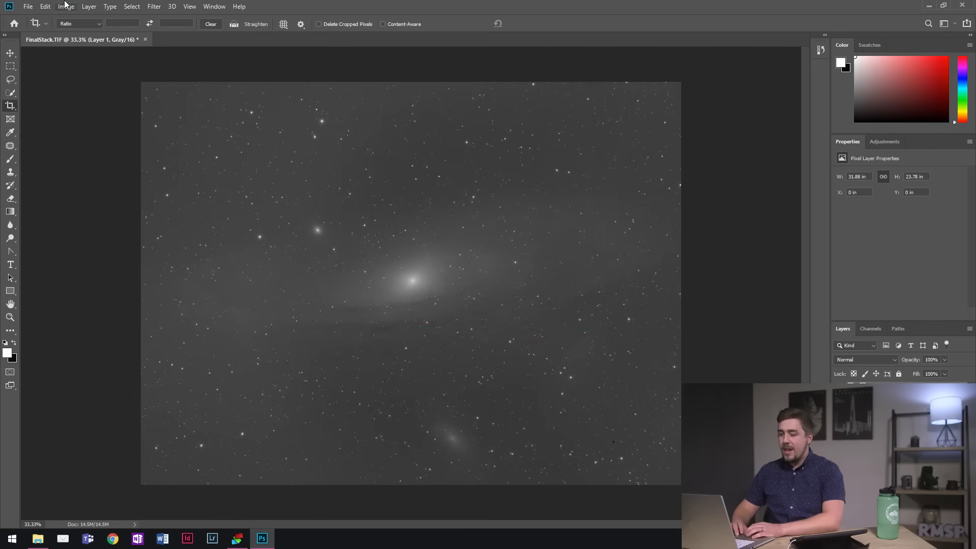
Step: Add a Curves adjustment layer and pull the lower part of the curve down to brighten the galaxy
{"action": "left_click", "coordinate": [882, 143]}
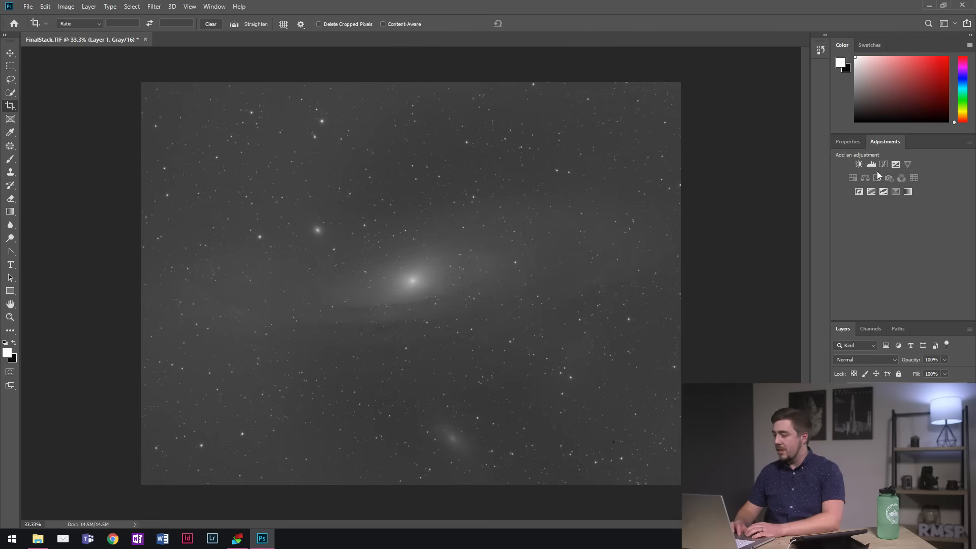
{"action": "left_click", "coordinate": [884, 163]}
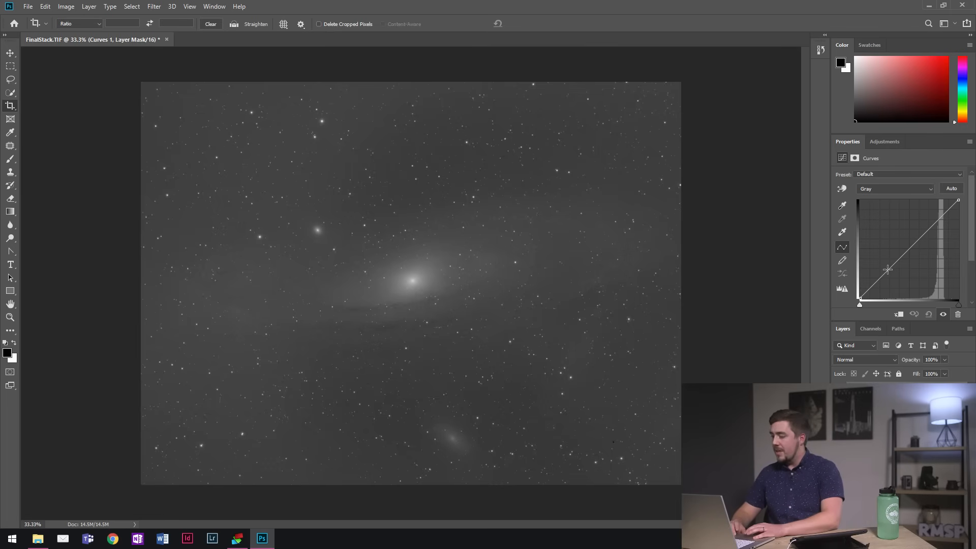
{"action": "left_click_drag", "start_coordinate": [888, 269], "coordinate": [887, 278]}
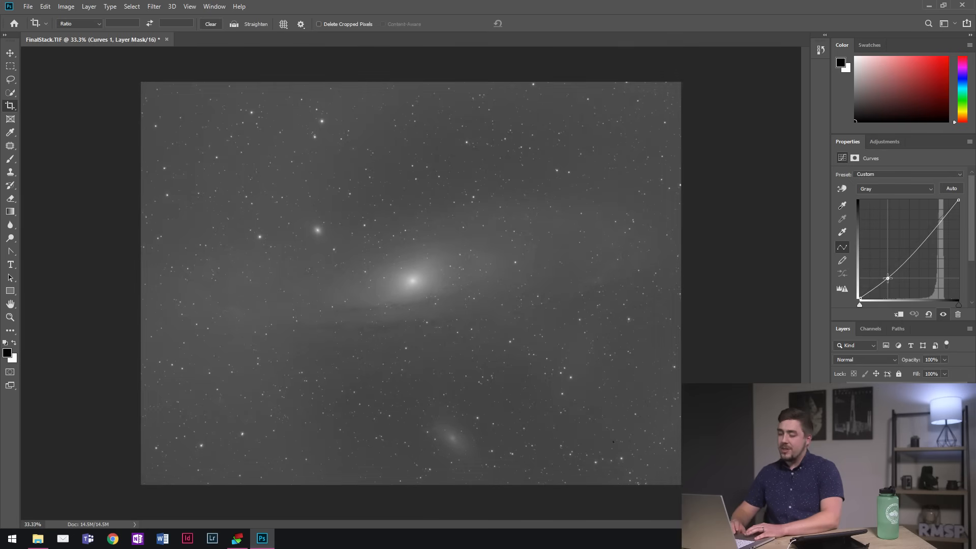
{"action": "left_click_drag", "start_coordinate": [887, 278], "coordinate": [888, 283]}
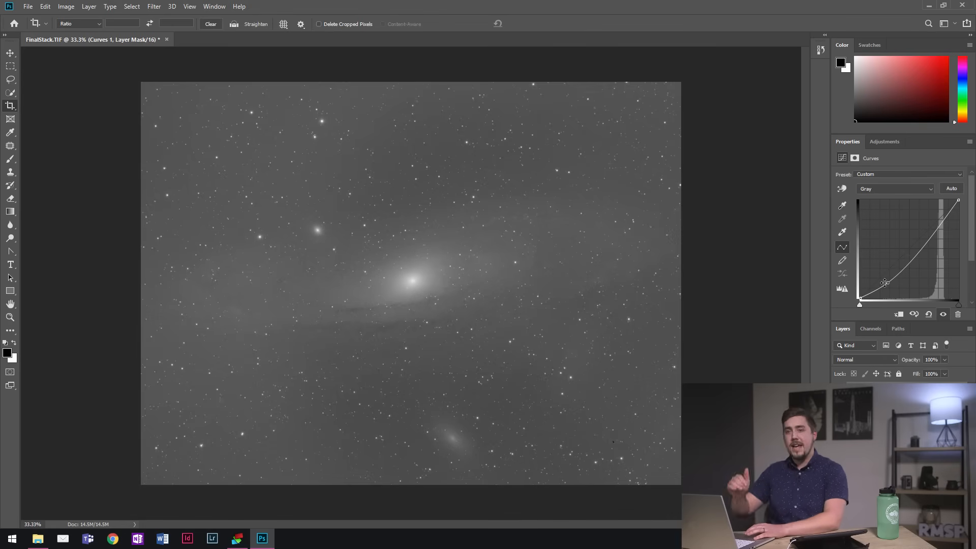
Step: Shape the curve into a steep S by raising its upper part and lowering its lower part, darkening the sky around the galaxy
{"action": "left_click", "coordinate": [937, 229]}
{"action": "left_click_drag", "start_coordinate": [938, 229], "coordinate": [935, 214]}
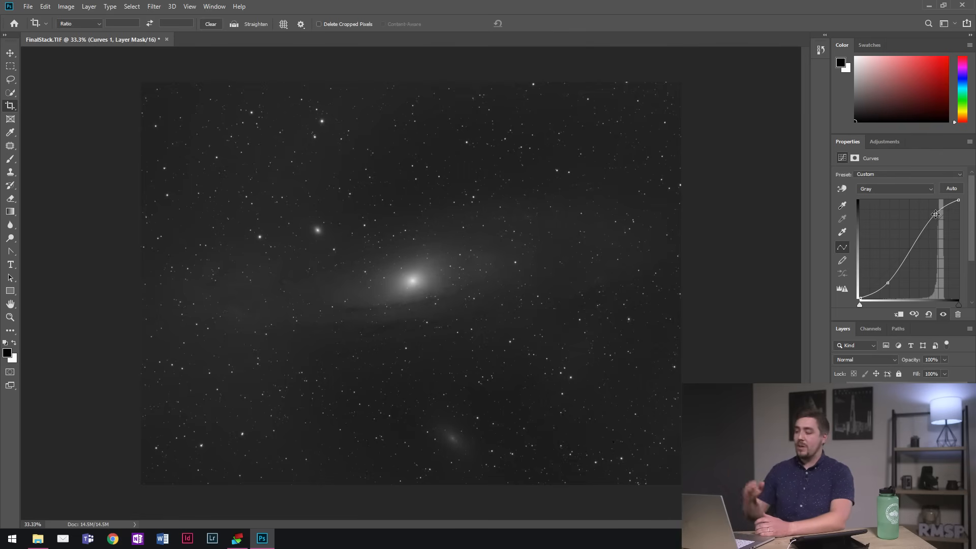
{"action": "left_click", "coordinate": [935, 214]}
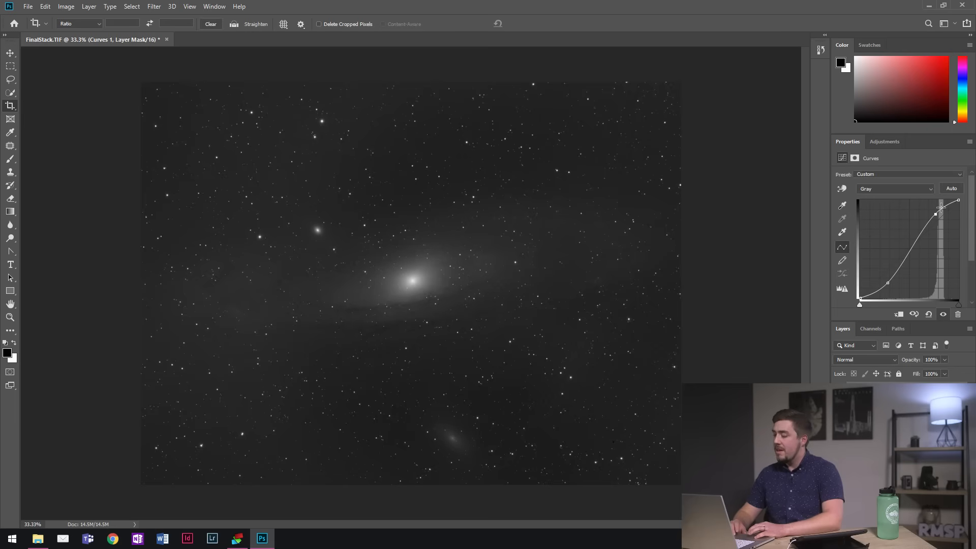
{"action": "left_click_drag", "start_coordinate": [936, 214], "coordinate": [934, 213]}
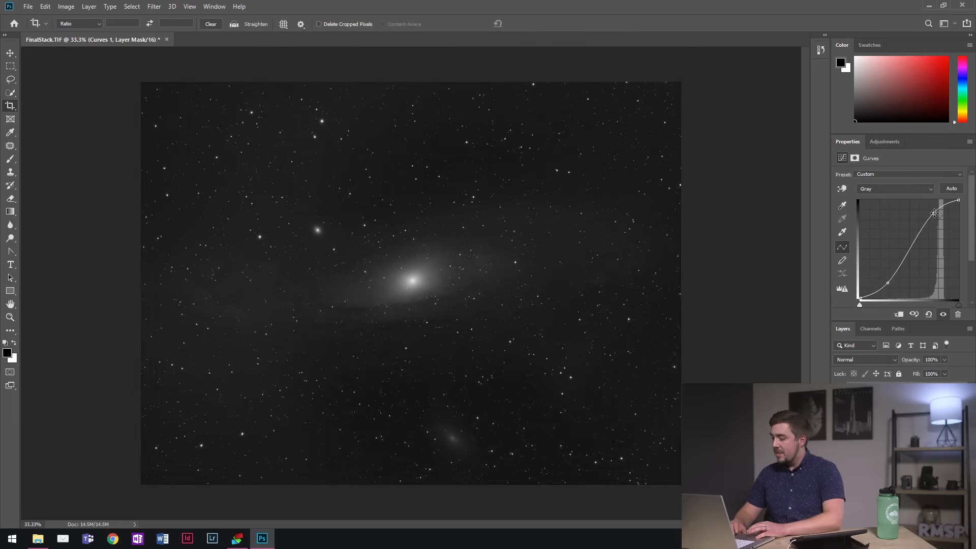
{"action": "left_click_drag", "start_coordinate": [903, 261], "coordinate": [879, 291]}
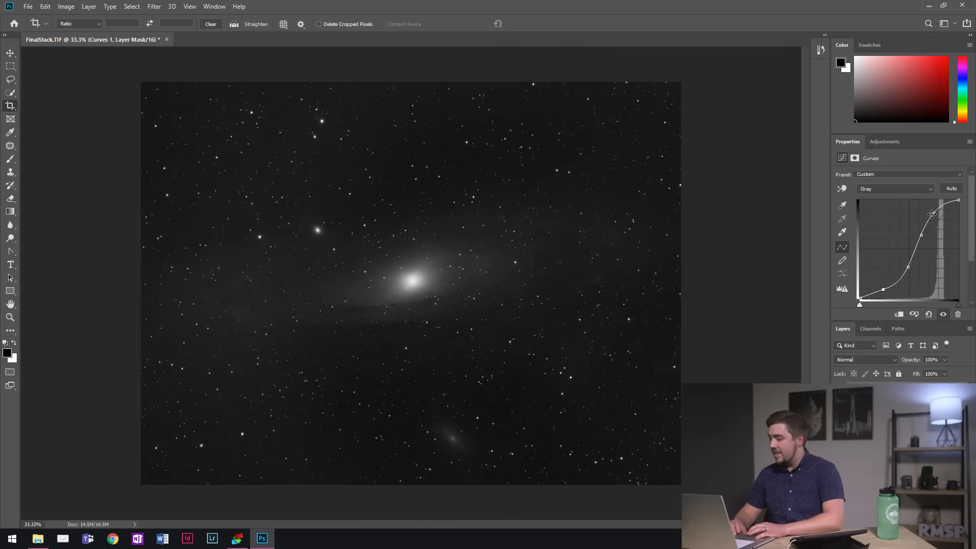
{"action": "mouse_move", "coordinate": [934, 213]}
{"action": "left_mouse_down"}
{"action": "mouse_move", "coordinate": [935, 222]}
{"action": "mouse_move", "coordinate": [936, 210]}
{"action": "left_mouse_up"}
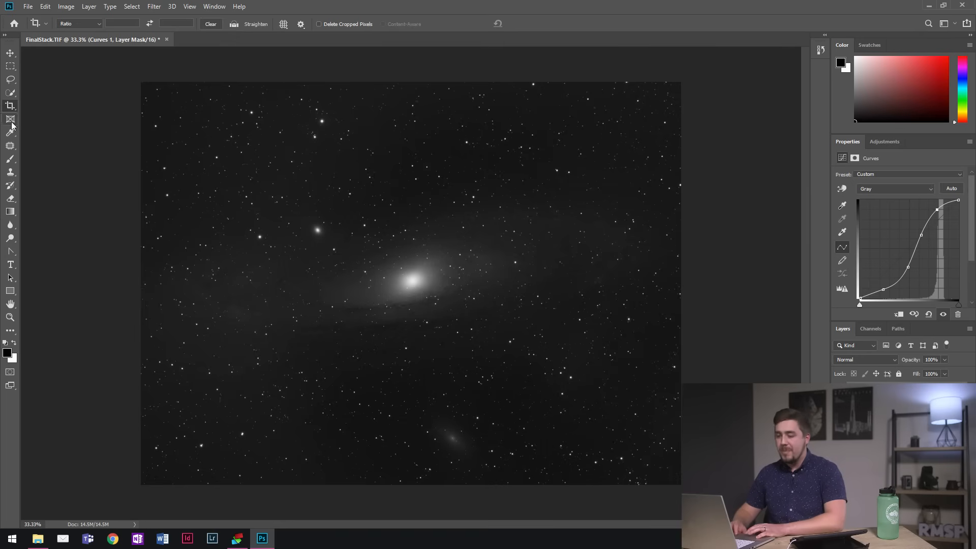
Step: Crop about a fifth of the image height off the upper edge, keeping the full width
{"action": "left_click", "coordinate": [7, 108]}
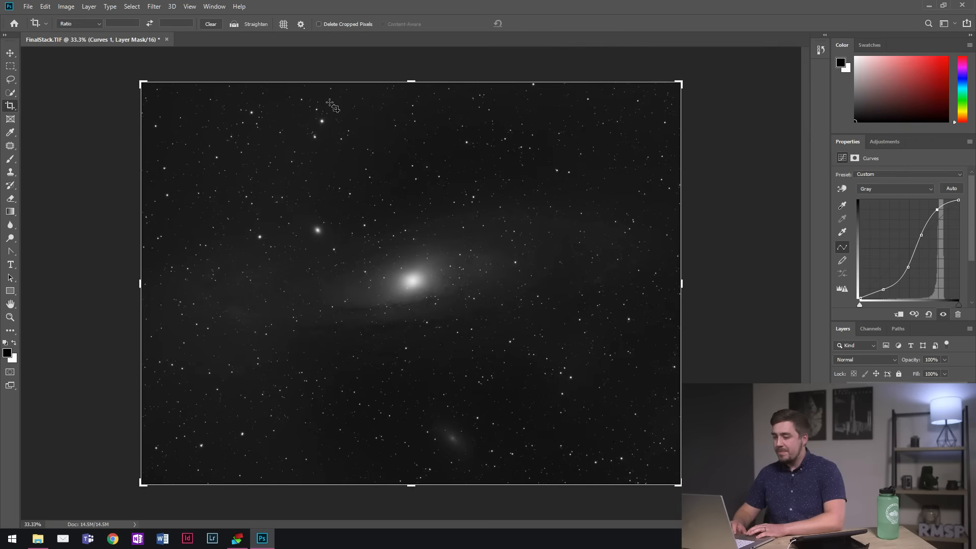
{"action": "left_click_drag", "start_coordinate": [411, 81], "coordinate": [409, 118]}
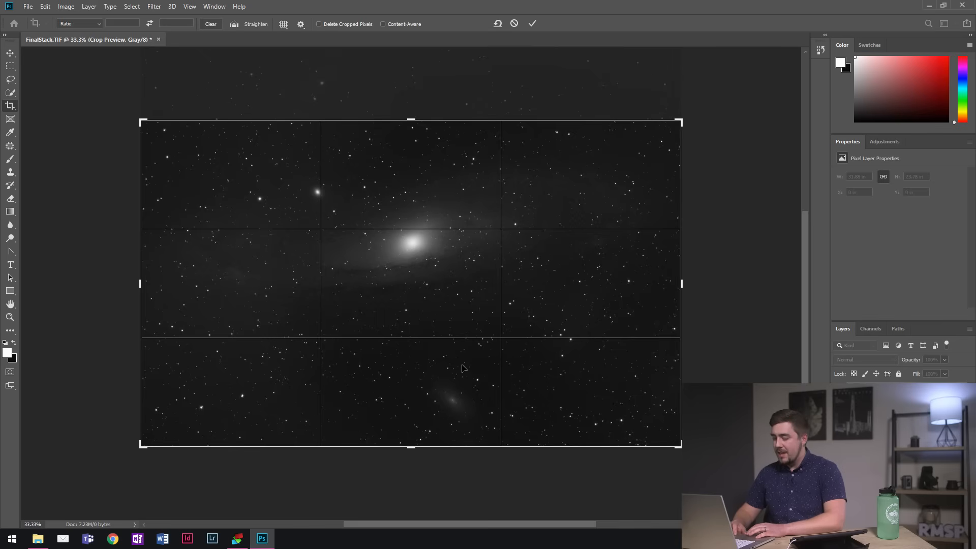
{"action": "key", "text": "Return"}
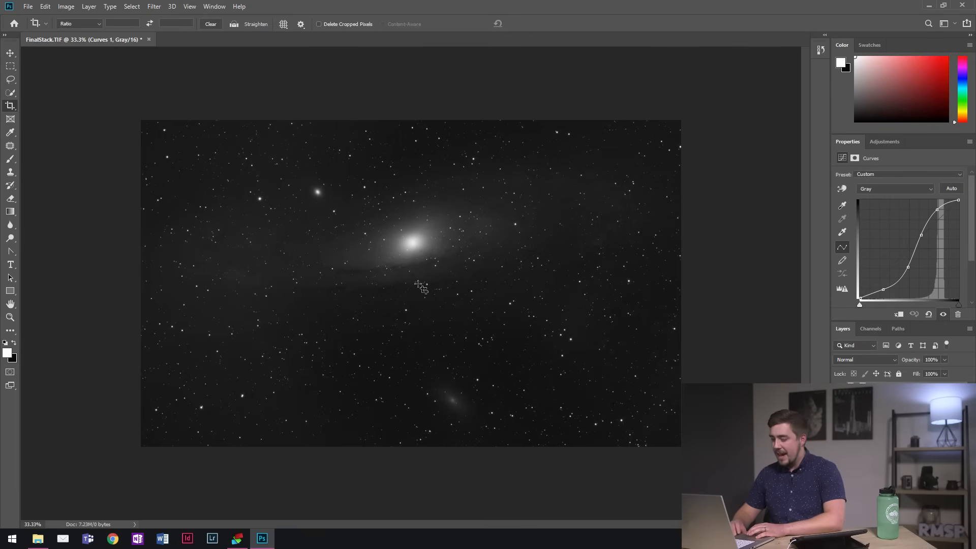
{"action": "key", "text": "ctrl+plus"}
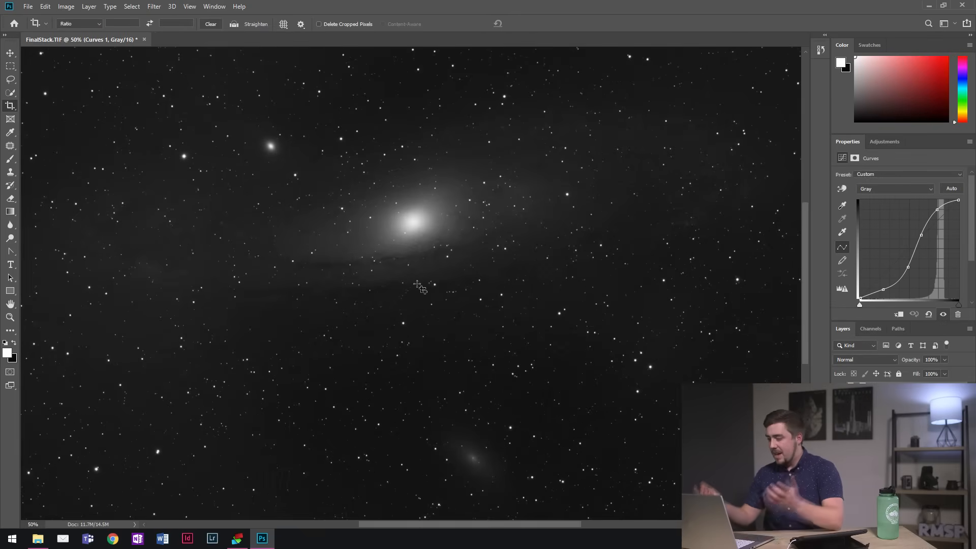